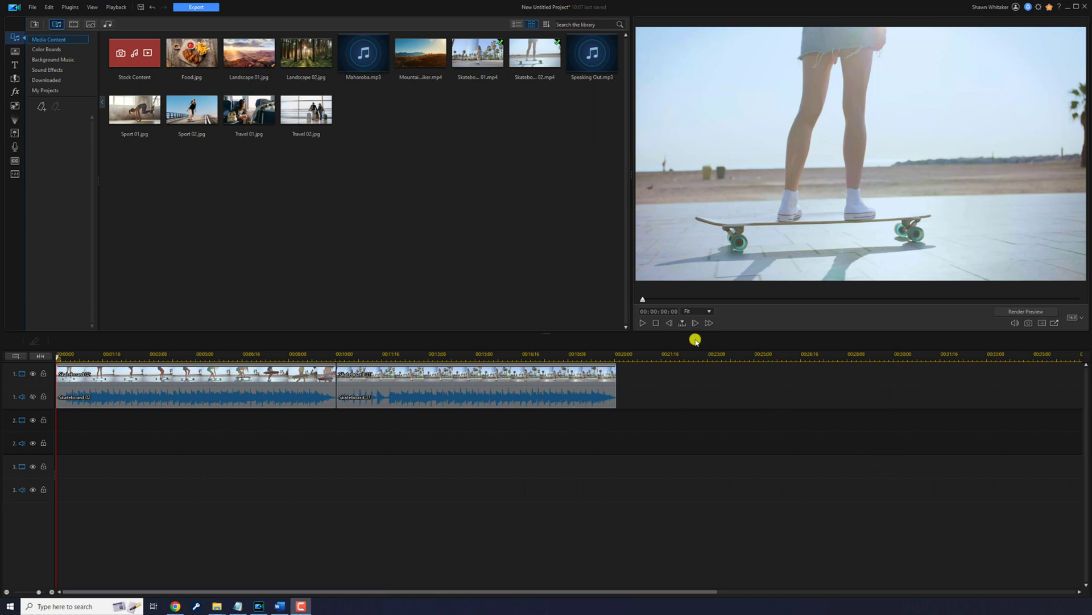
Play the two skateboard clips in the preview and stop at 00:00:03:00
left_click(642, 323)
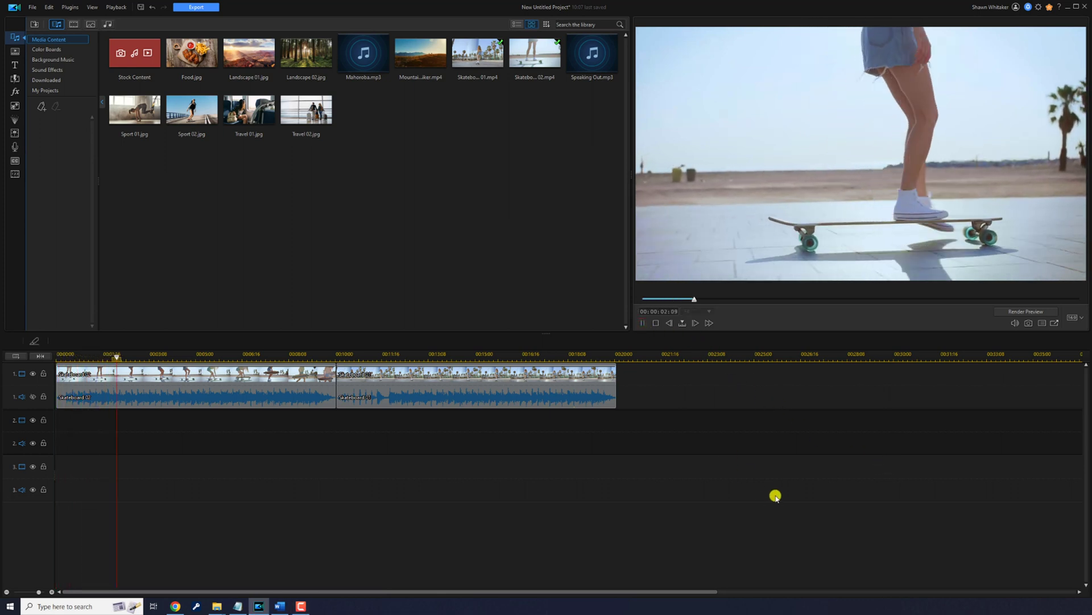
key("space")
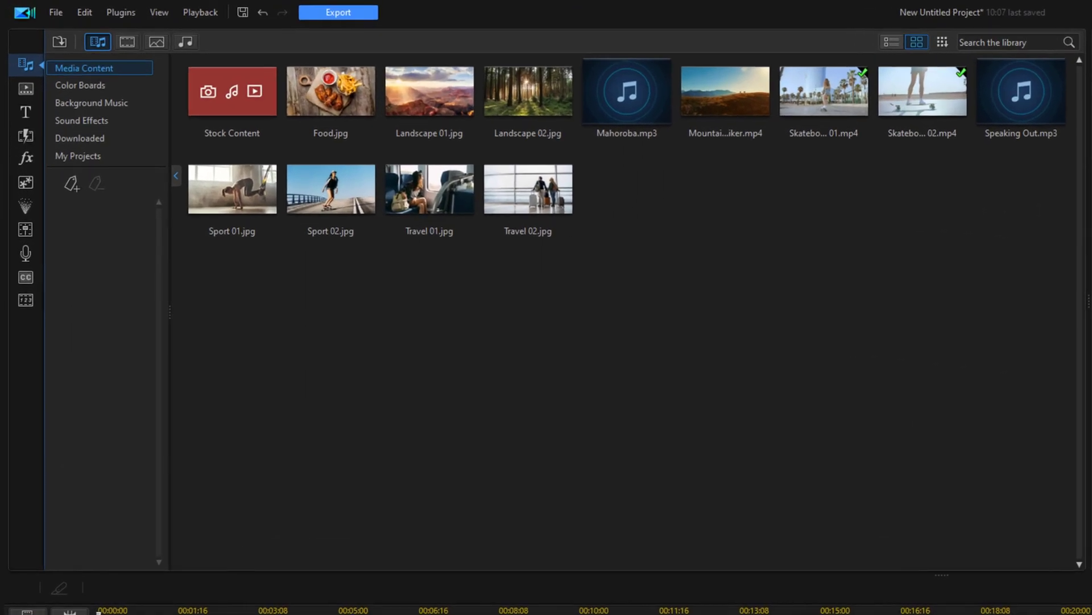
Go to the Export page's Online options and choose YouTube as the upload site
left_click(224, 109)
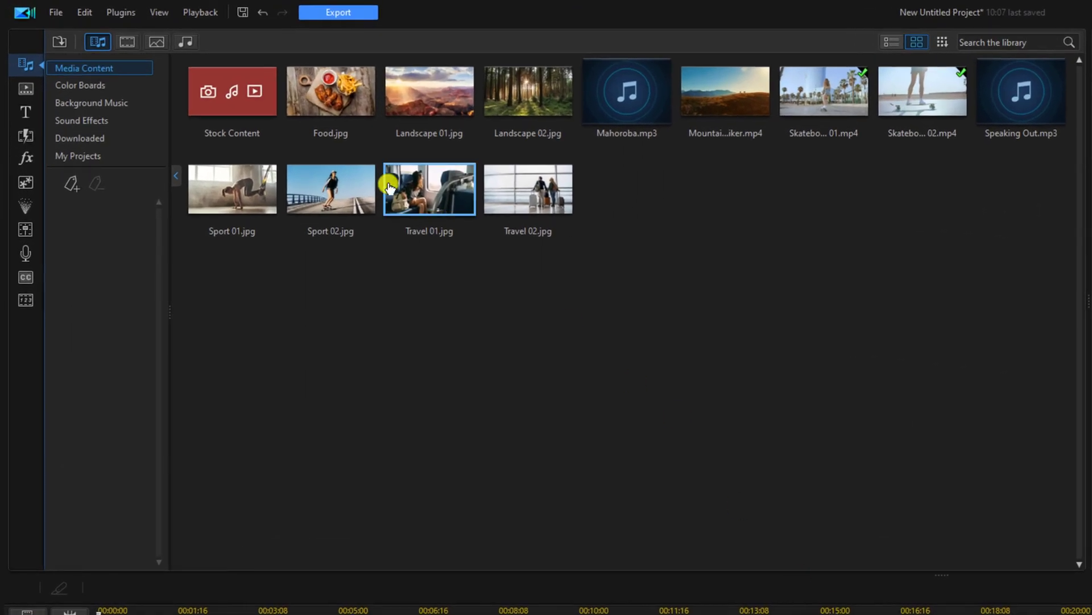
left_click(370, 11)
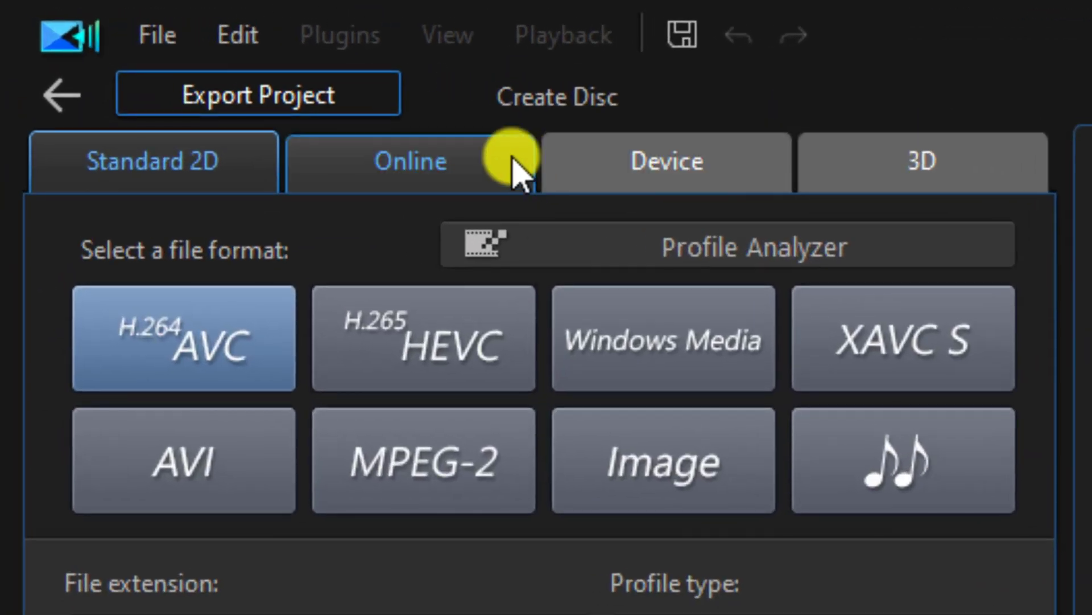
left_click(514, 163)
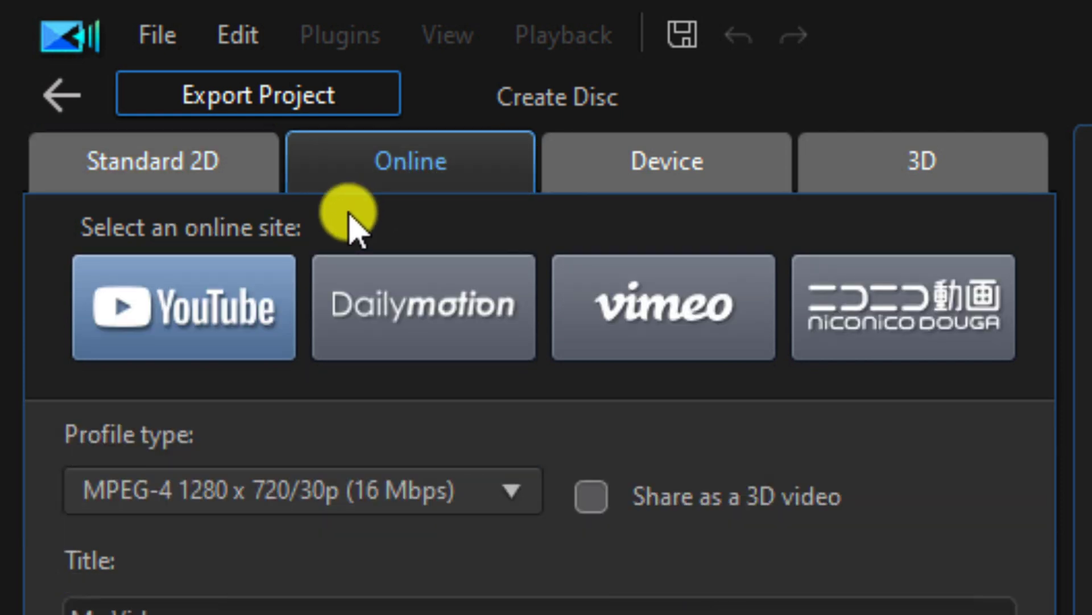
left_click(286, 272)
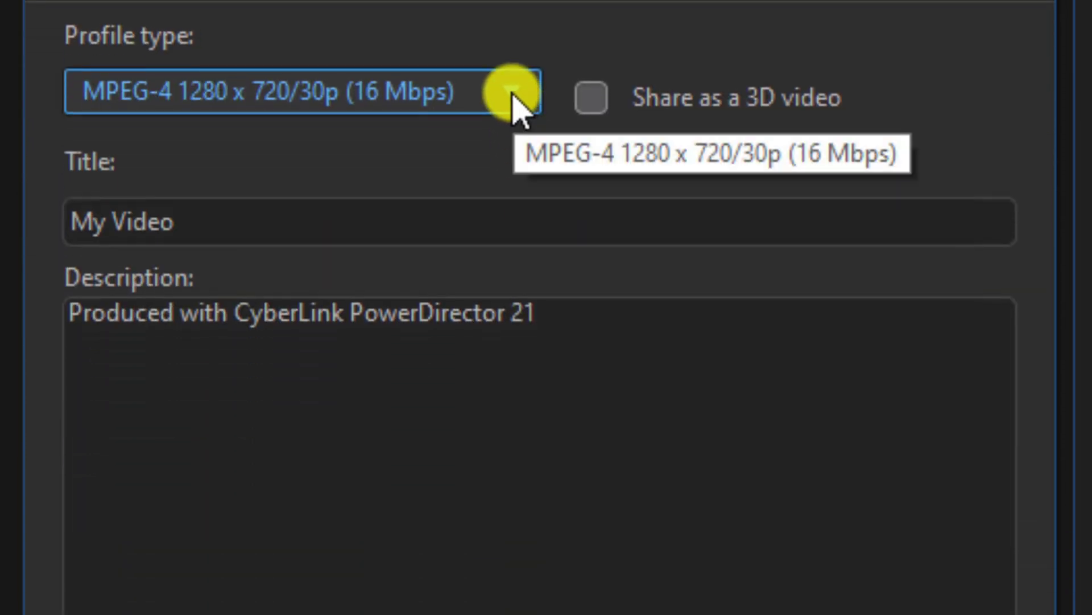
Choose the 4K 3840 x 2160/30p profile and retitle the video 'Trash This Vid'
left_click(513, 97)
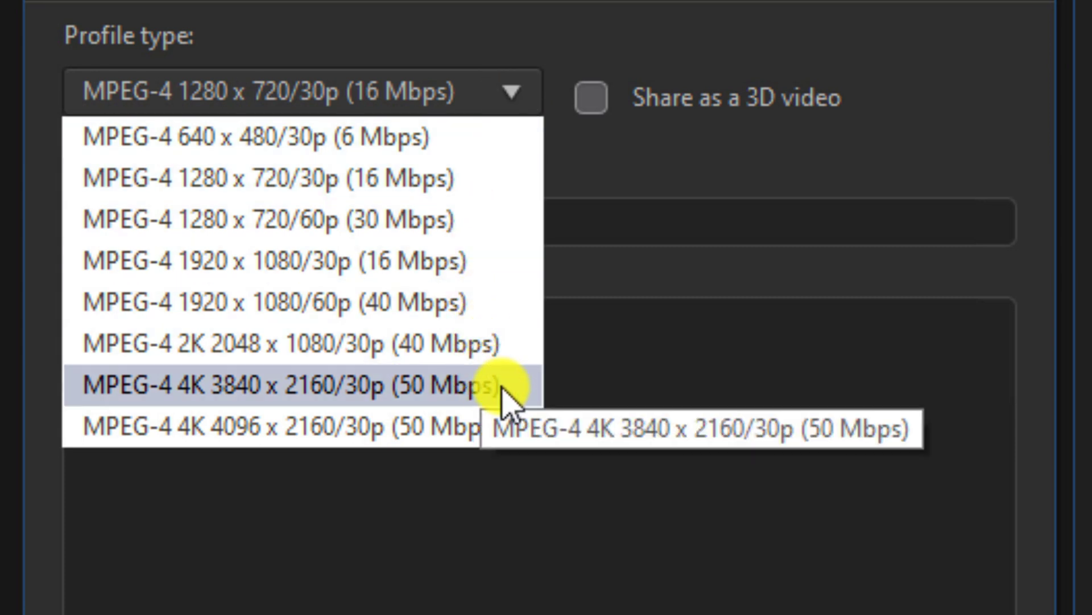
left_click(529, 393)
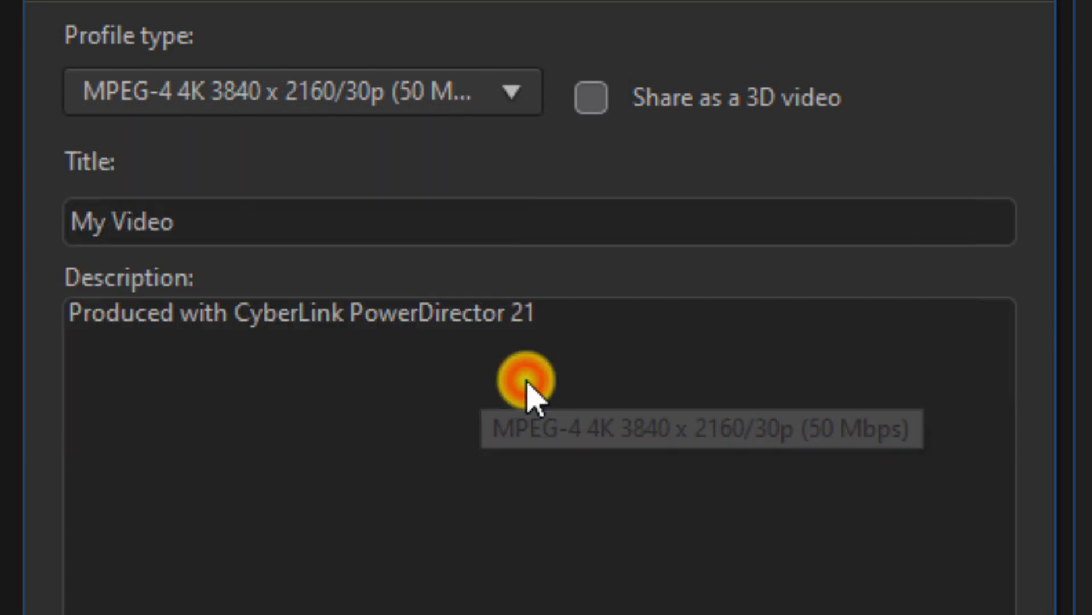
left_click(335, 227)
left_click_drag(282, 215, 3, 192)
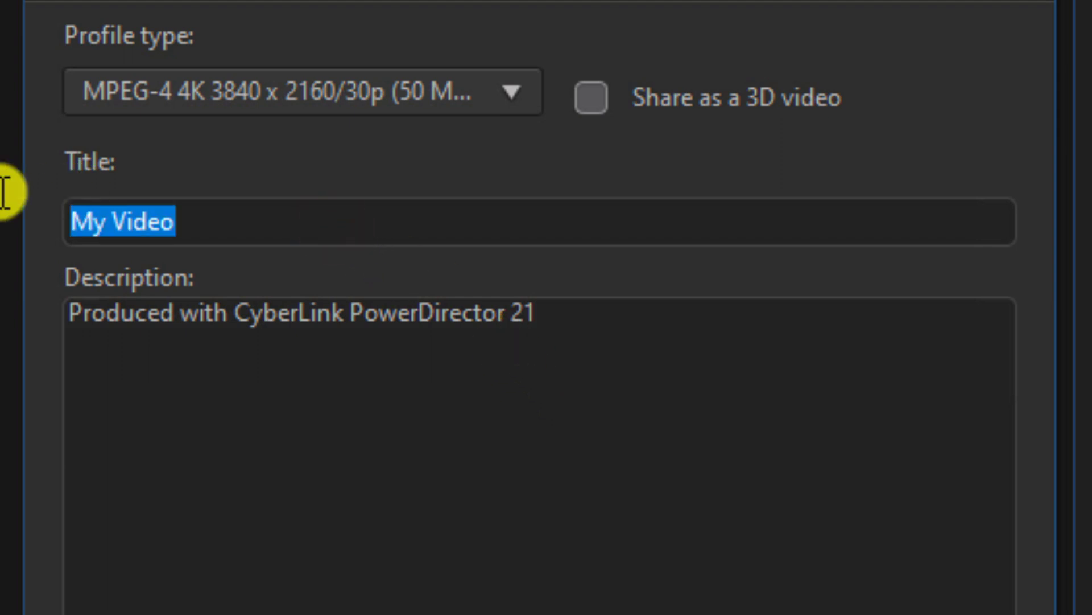
type("Trash This ")
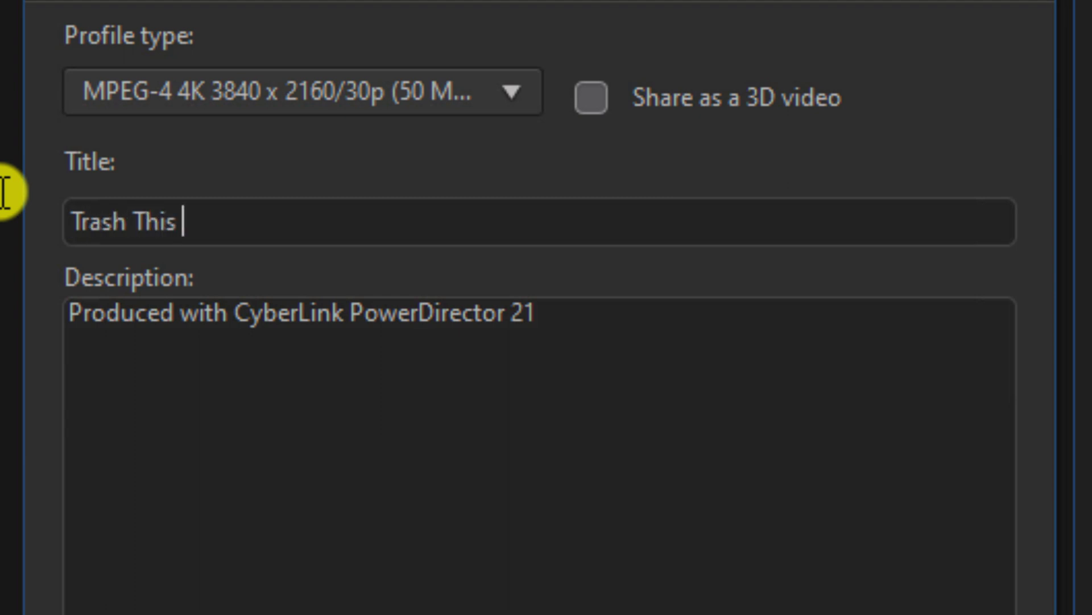
type("Vid")
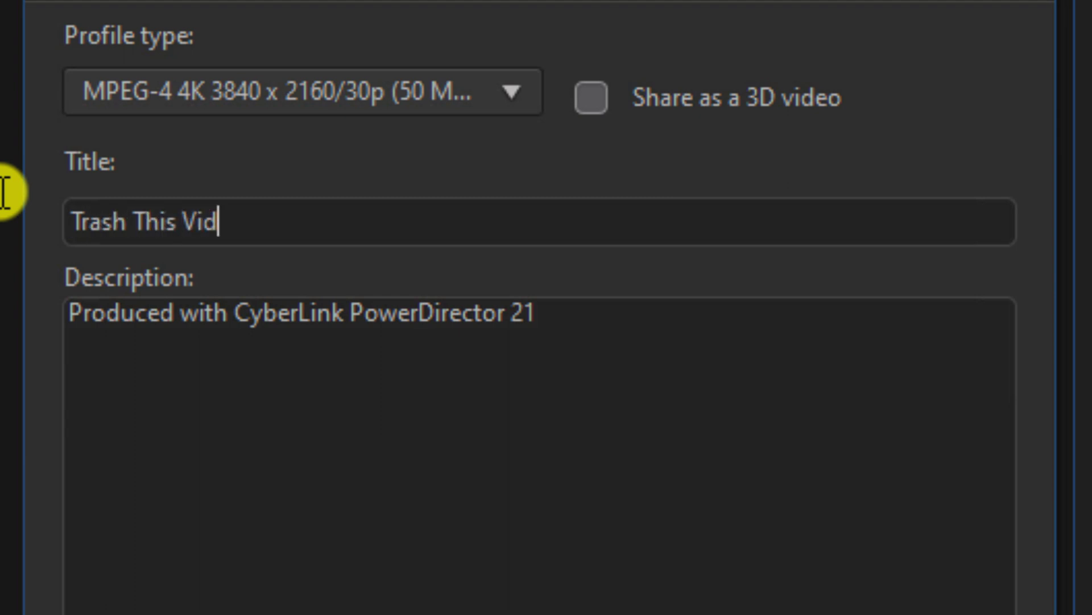
Replace the default description with a pasted multi-line description
left_click(420, 401)
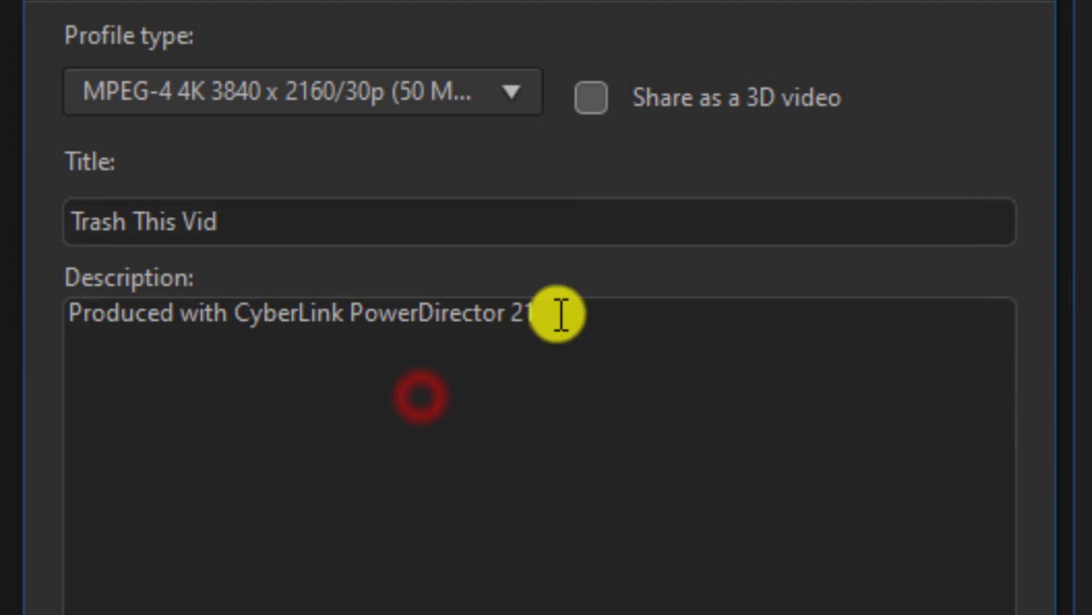
left_click_drag(562, 318, 8, 313)
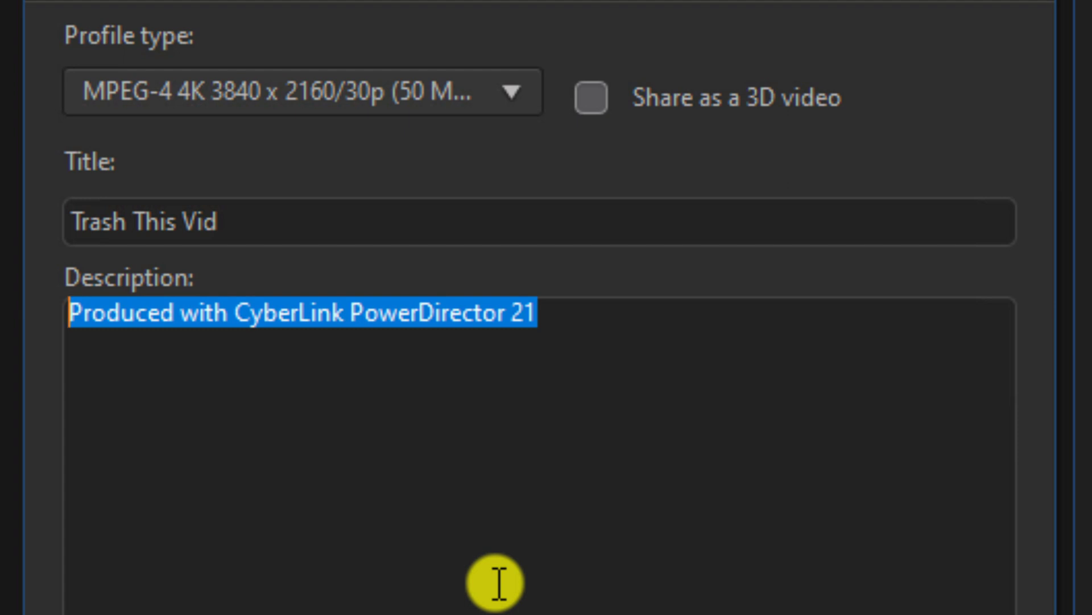
type("This is a video that I created as a tutorial showing people how to upload videos to YouTube  0:00 First Clip 0.10 Second Clip  DON'T CLICK HERE → https://bit.ly/33khs9D")
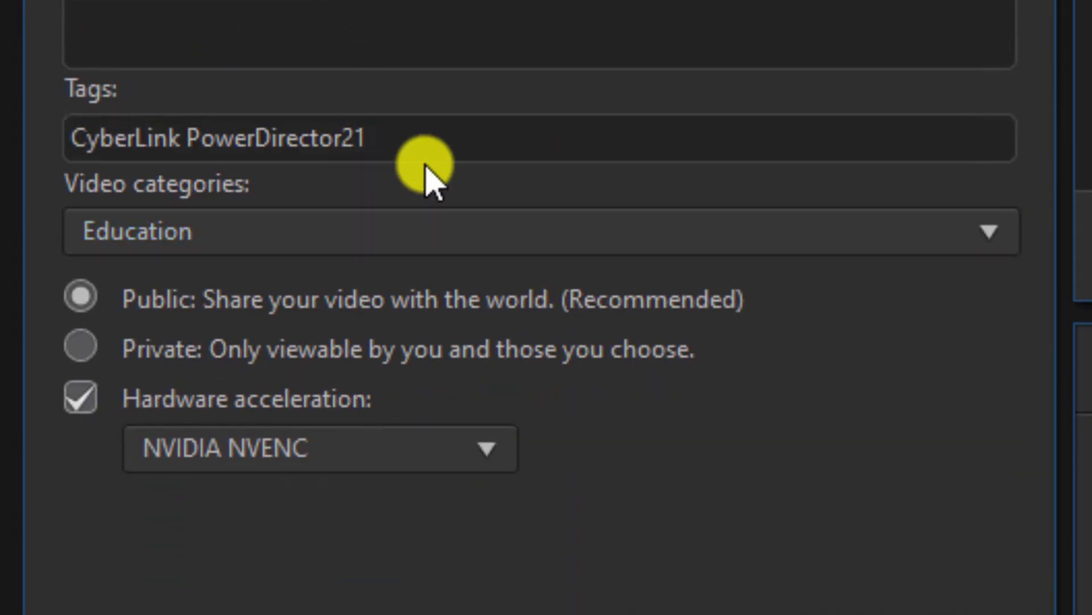
Remove the trailing 21 from the video tags
left_click(433, 141)
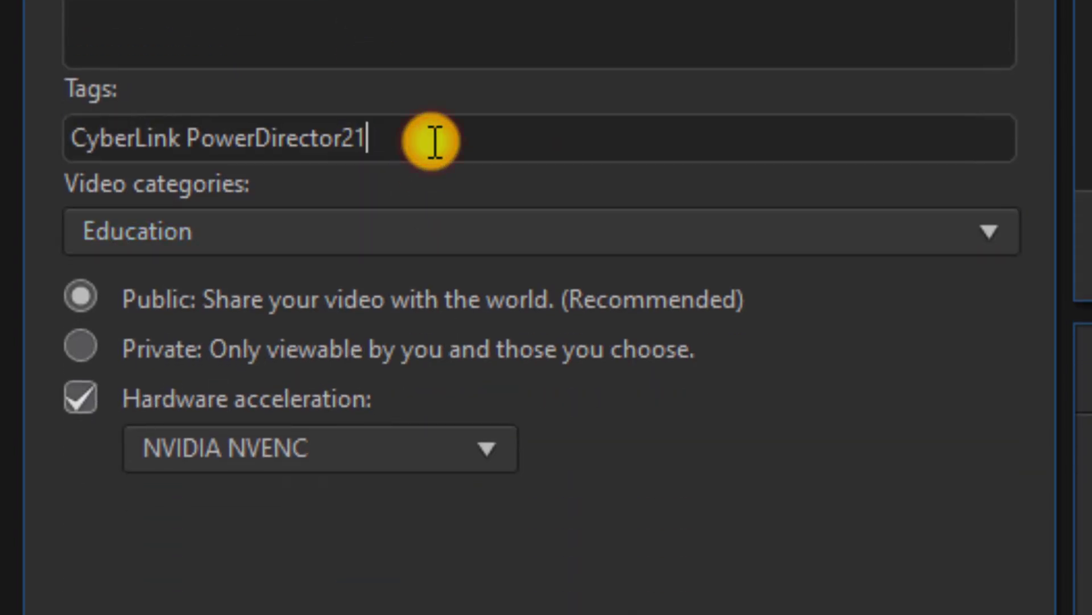
key("BackSpace")
key("BackSpace")
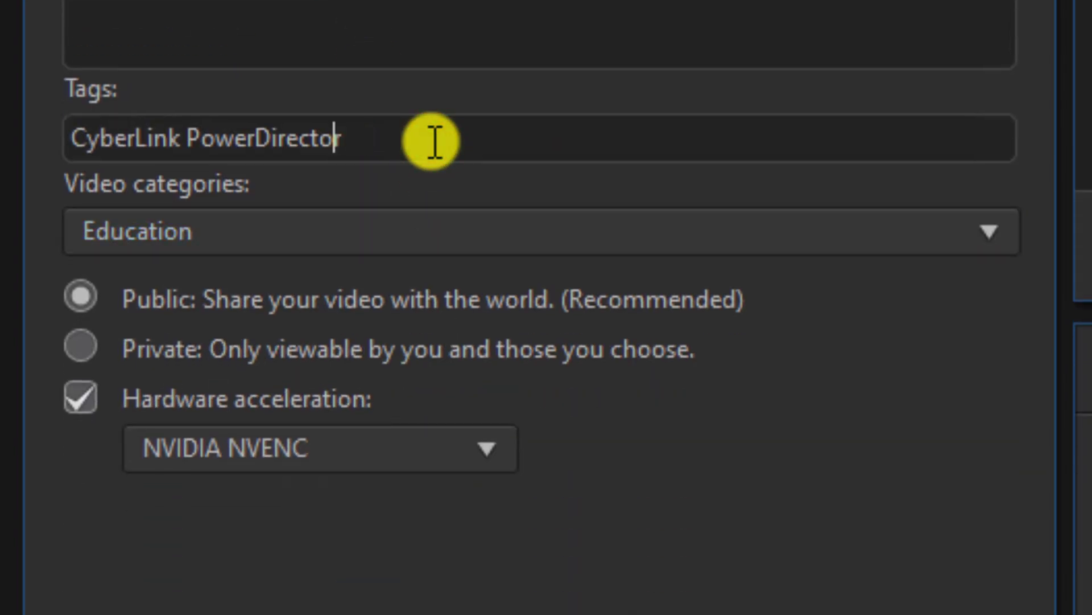
key("Left")
key("Left")
key("Left")
key("Left")
key("Left")
key("Left")
key("Left")
key("Left")
key("Left")
key("Left")
key("Left")
key("Left")
key("Left")
key("BackSpace")
key("BackSpace")
key("BackSpace")
key("BackSpace")
key("BackSpace")
key("BackSpace")
key("BackSpace")
key("BackSpace")
key("BackSpace")
key("BackSpace")
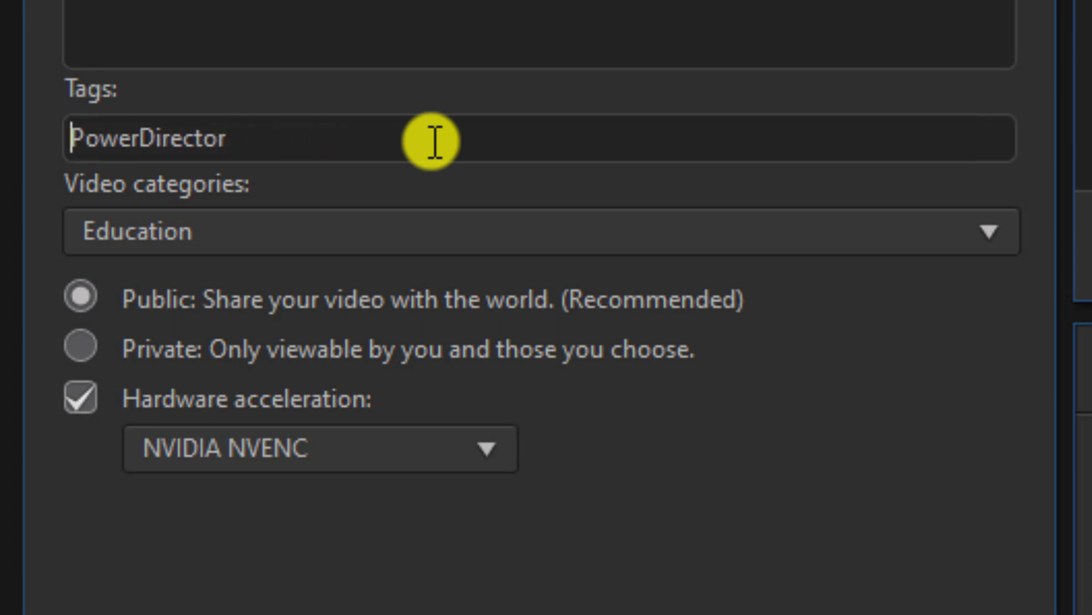
Set the video category to Education
left_click(523, 225)
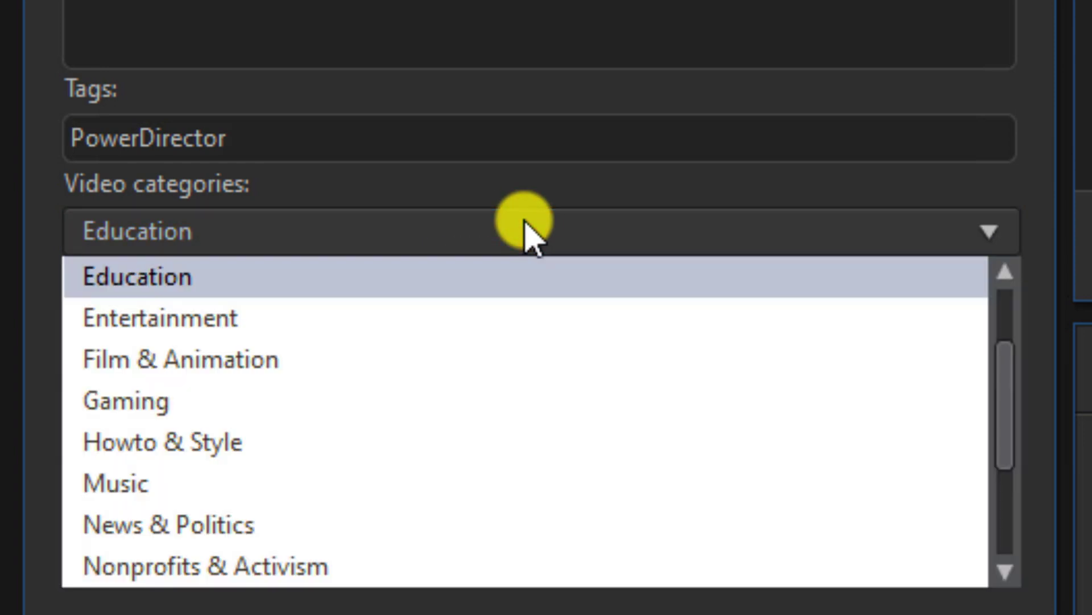
scroll(500, 378, "up", 1)
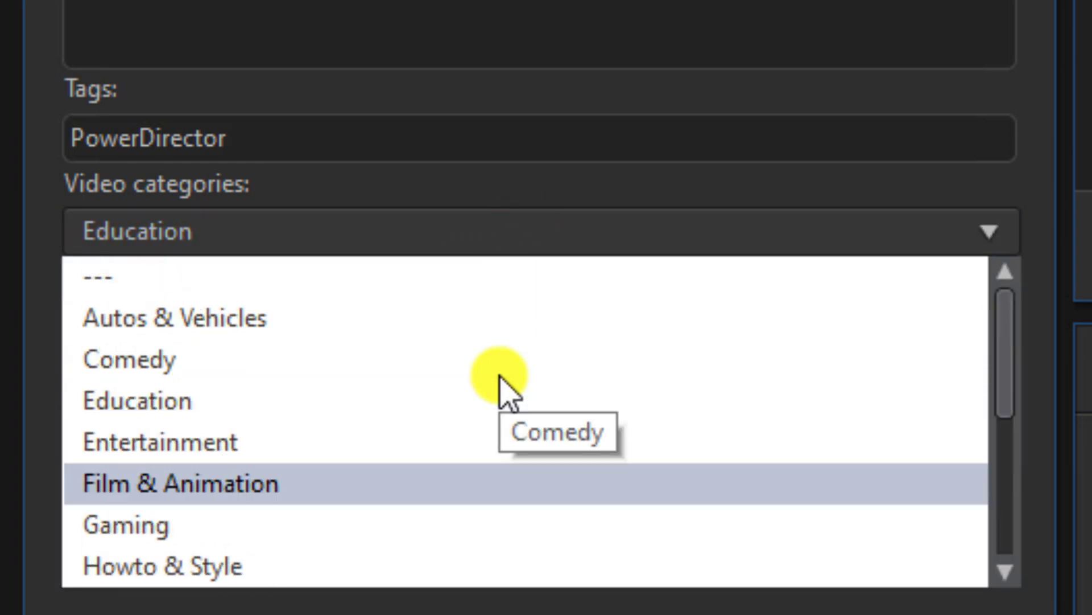
scroll(450, 391, "down", 3)
scroll(449, 392, "up", 3)
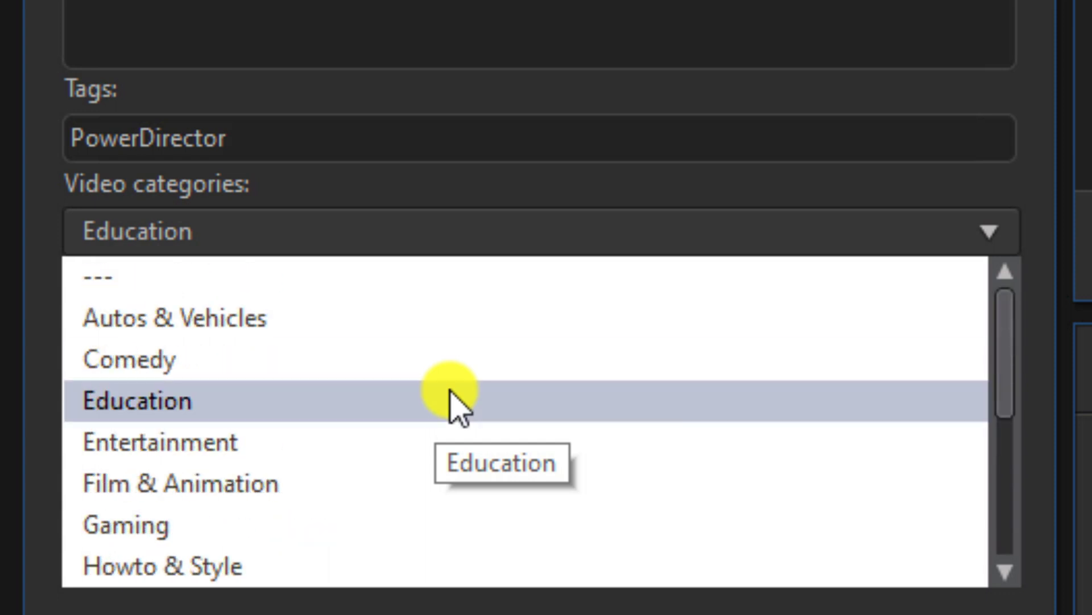
left_click(351, 399)
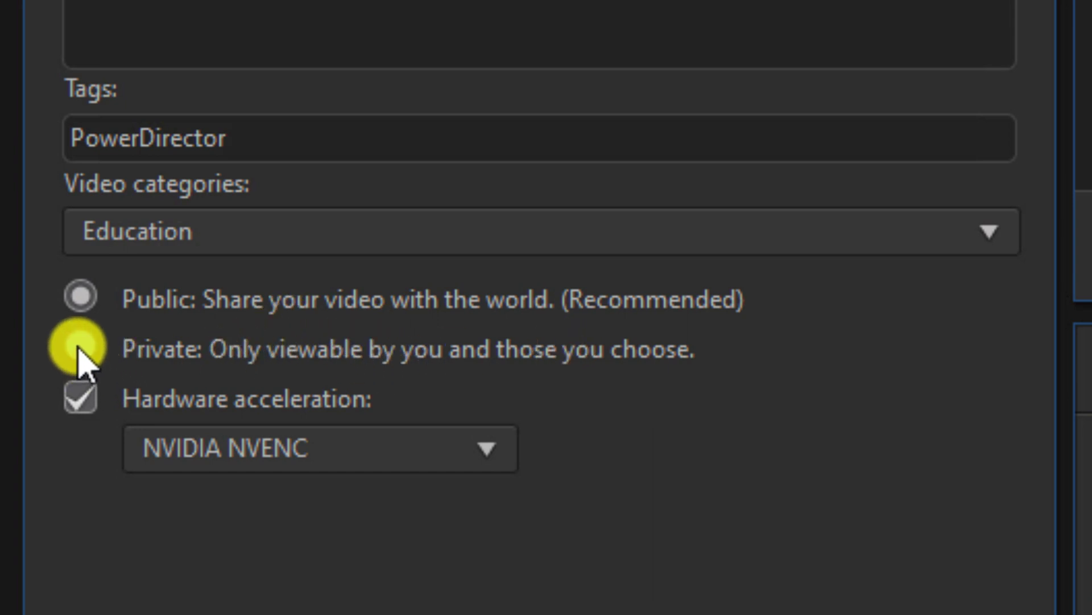
Make the video Private and keep NVIDIA NVENC hardware acceleration
left_click(79, 348)
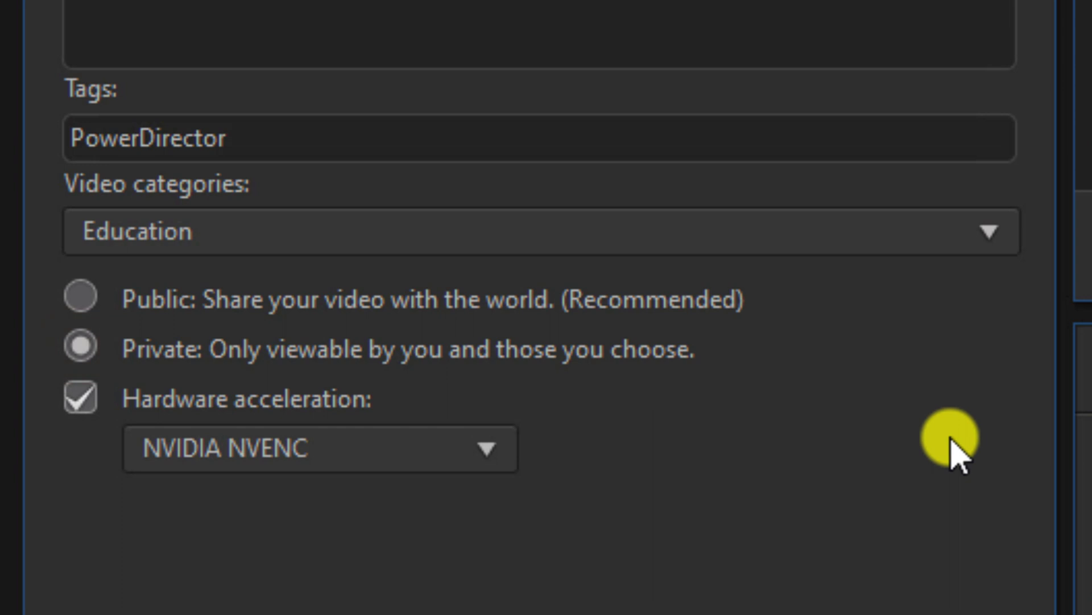
left_click(518, 456)
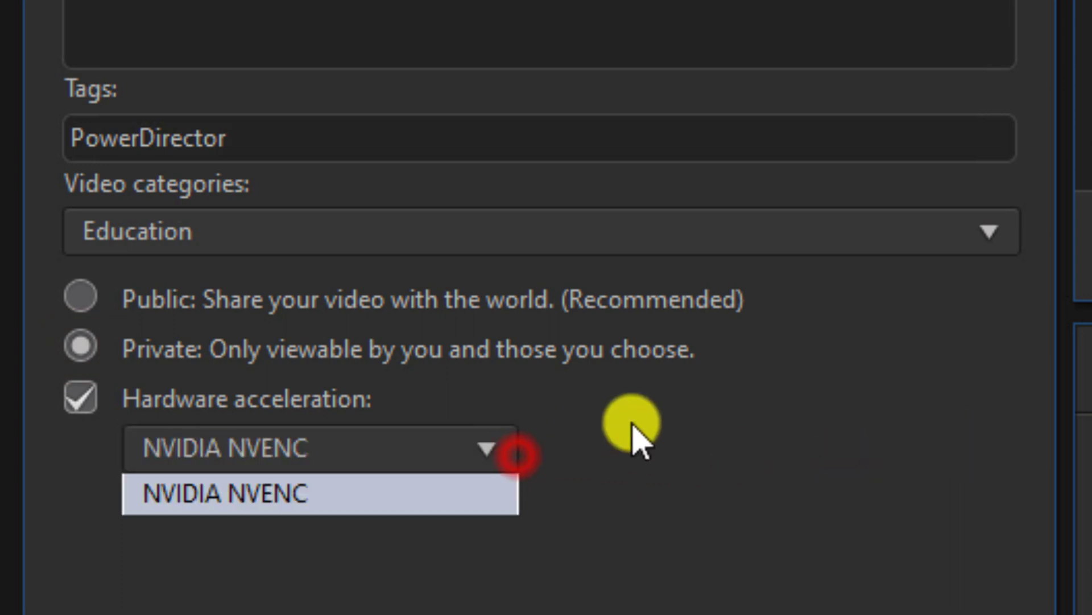
left_click(673, 420)
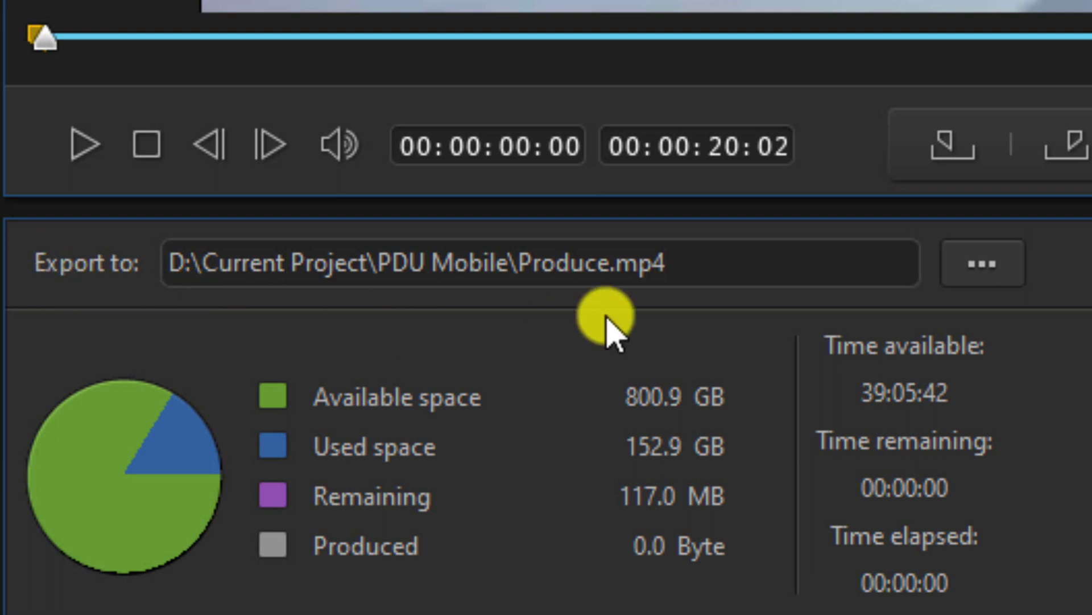
left_click(985, 270)
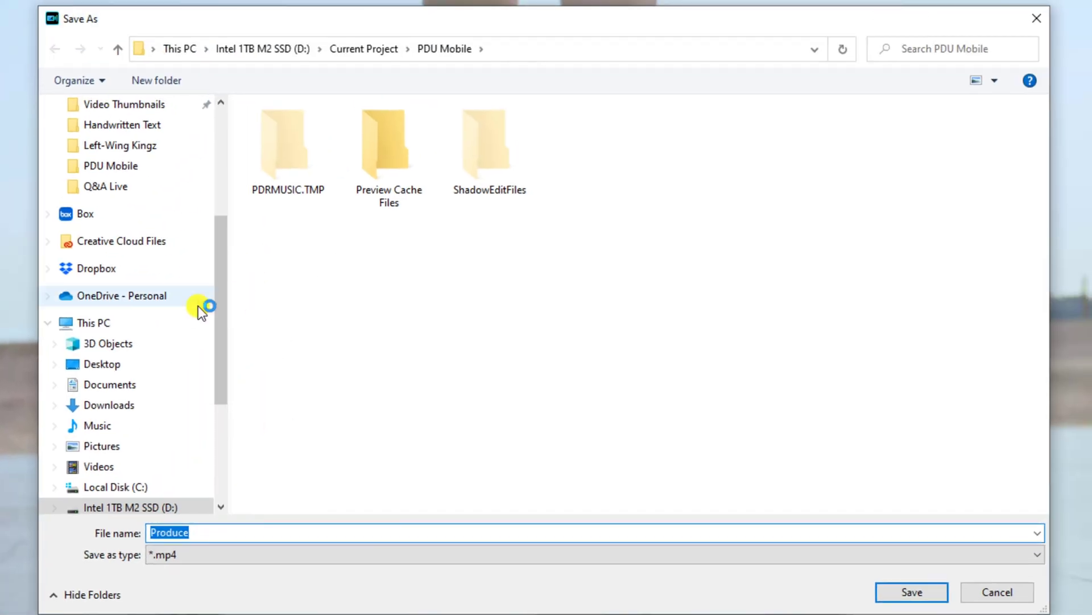
Save the output to the PowerDirector University folder and clear the old file name Produce
scroll(198, 306, "up", 4)
left_click(180, 283)
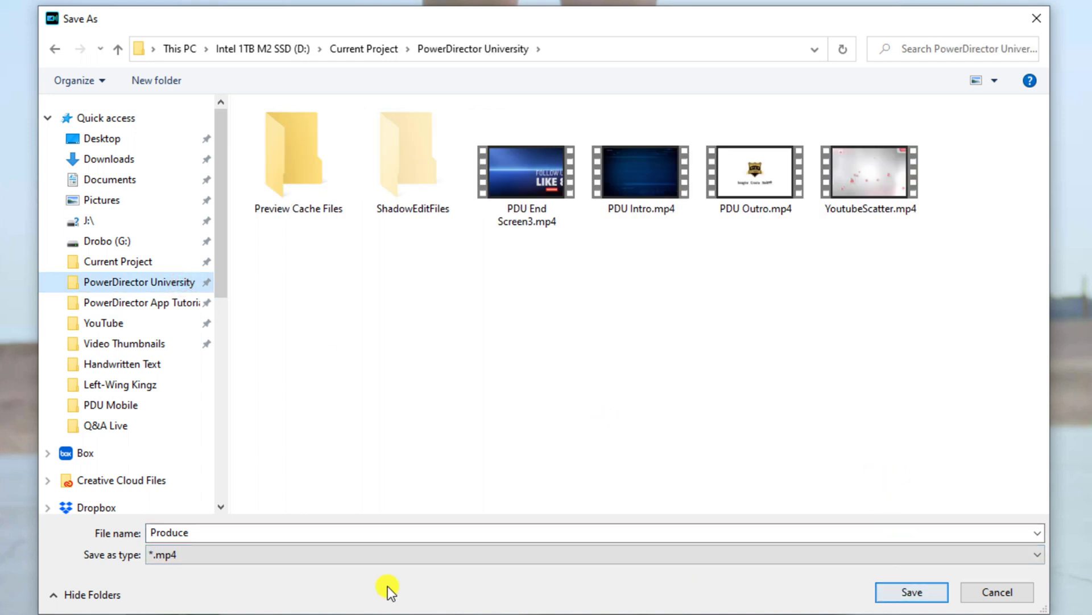
double_click(203, 532)
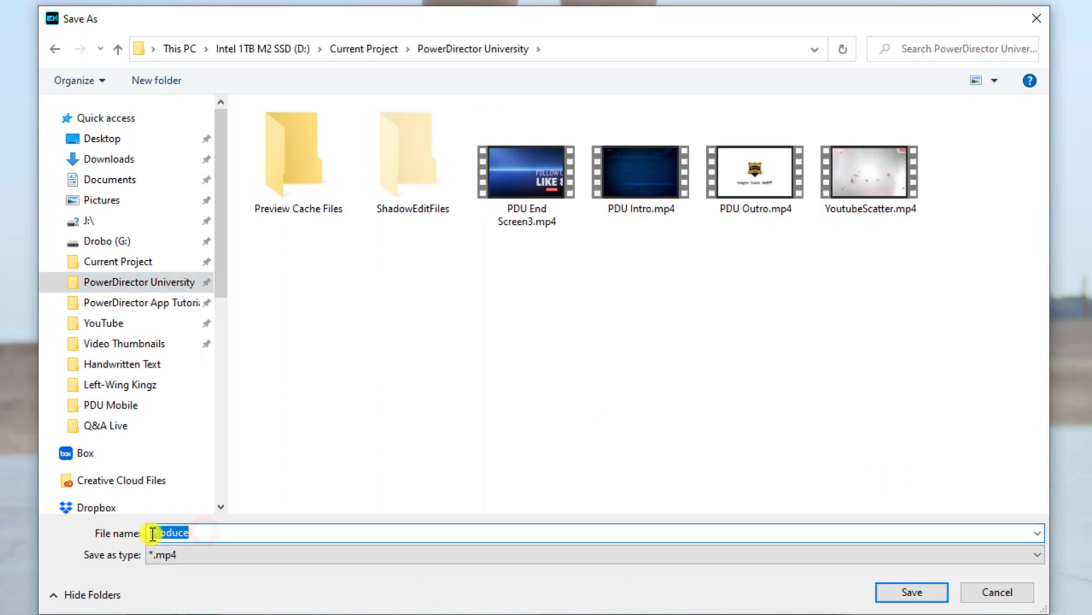
key("BackSpace")
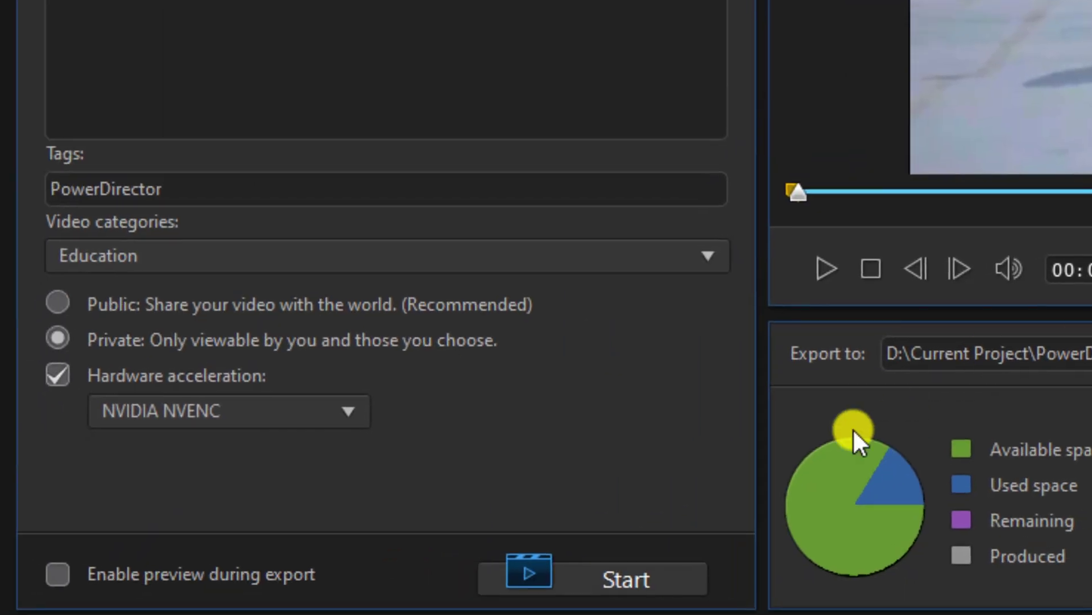
Start producing the video and begin the YouTube sign-in from the prompt
left_click(674, 577)
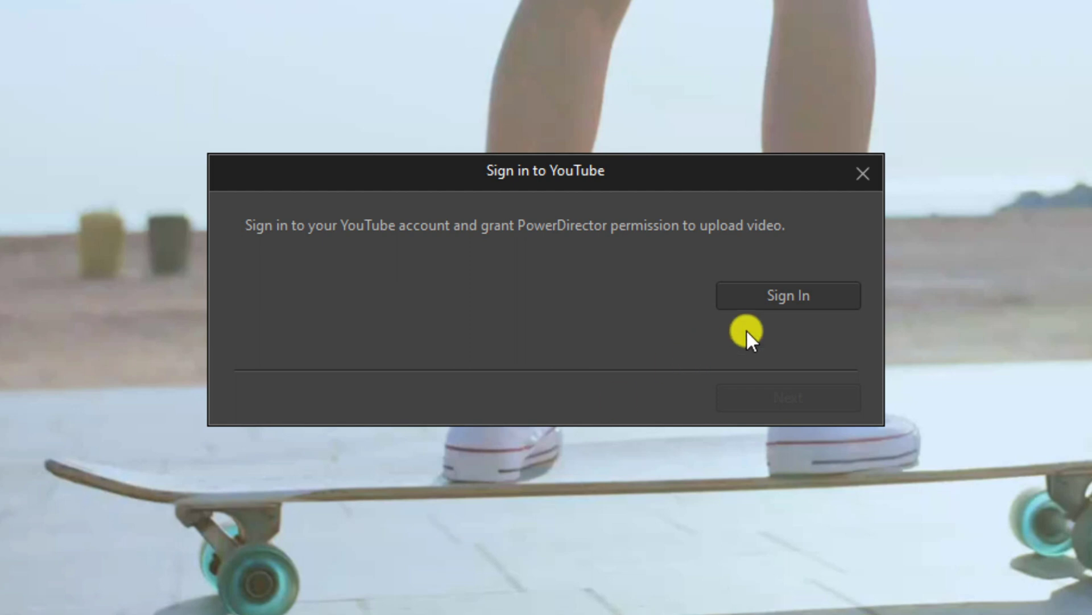
left_click(822, 295)
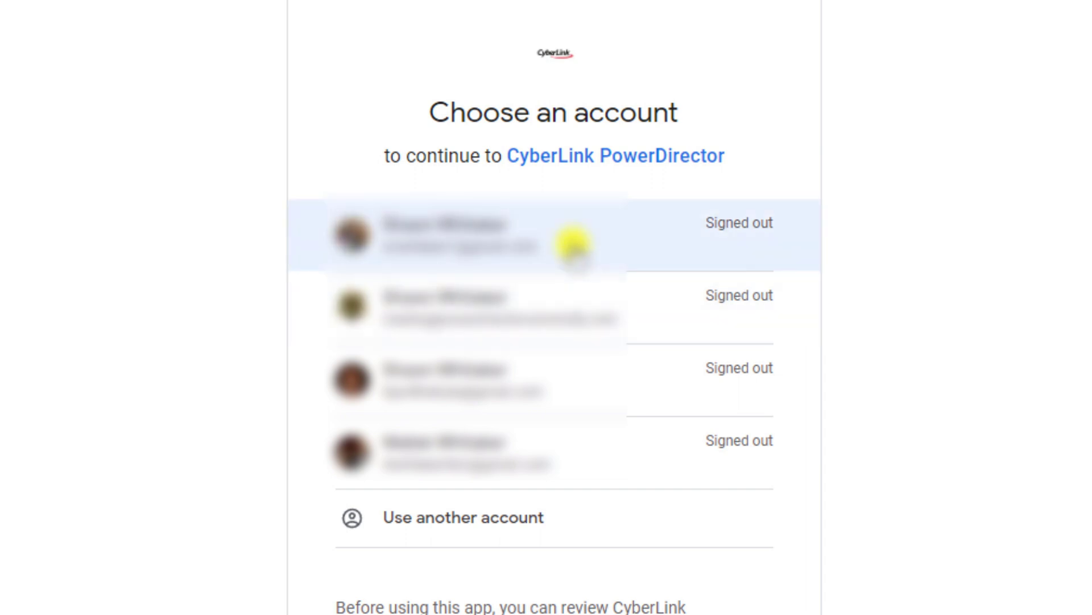
Sign in to the first Google account with its pasted password and pick the PowerDirector University channel
left_click(572, 243)
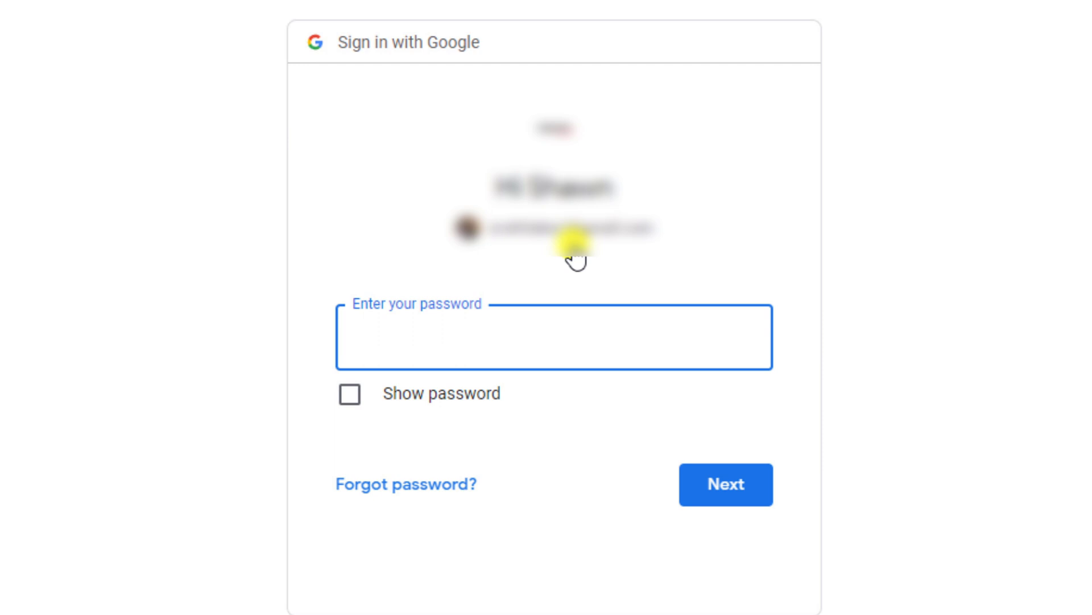
left_click(446, 332)
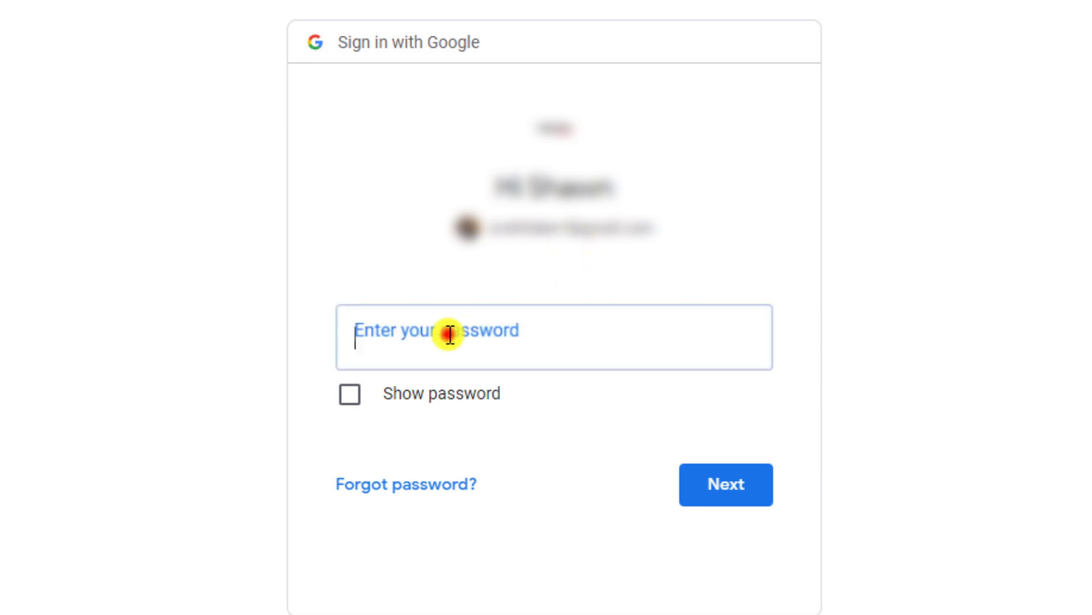
right_click(449, 335)
left_click(506, 565)
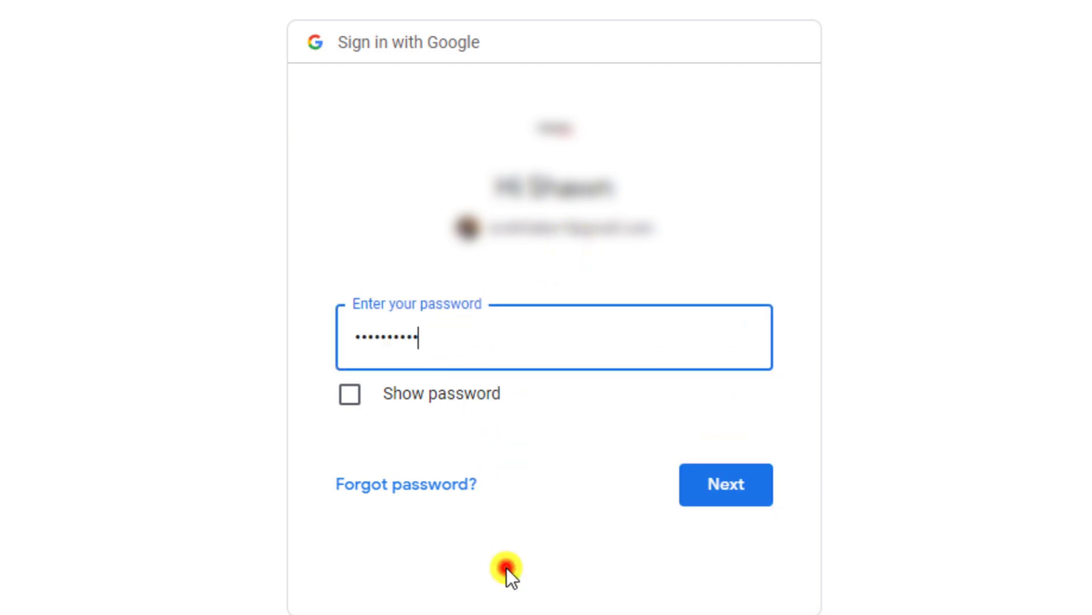
left_click(700, 498)
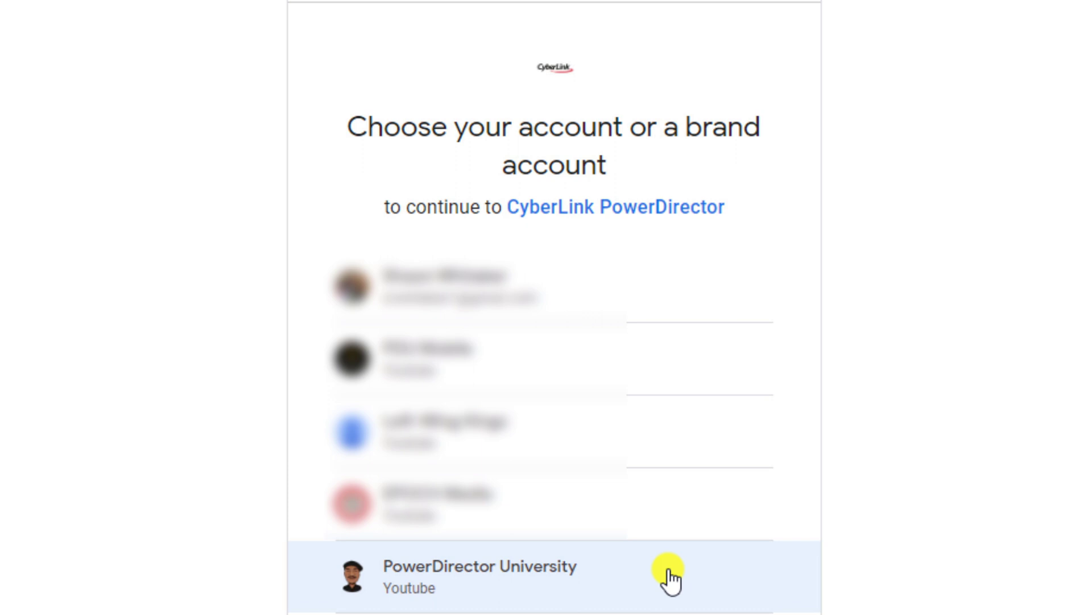
left_click(669, 574)
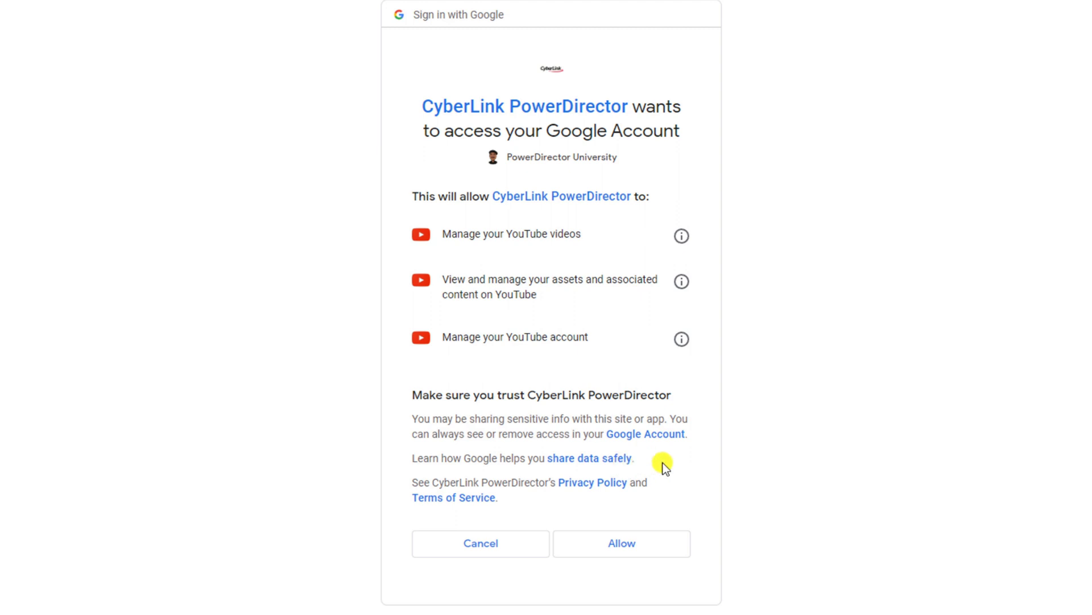
Allow CyberLink PowerDirector access to the PowerDirector University YouTube account
left_click(663, 544)
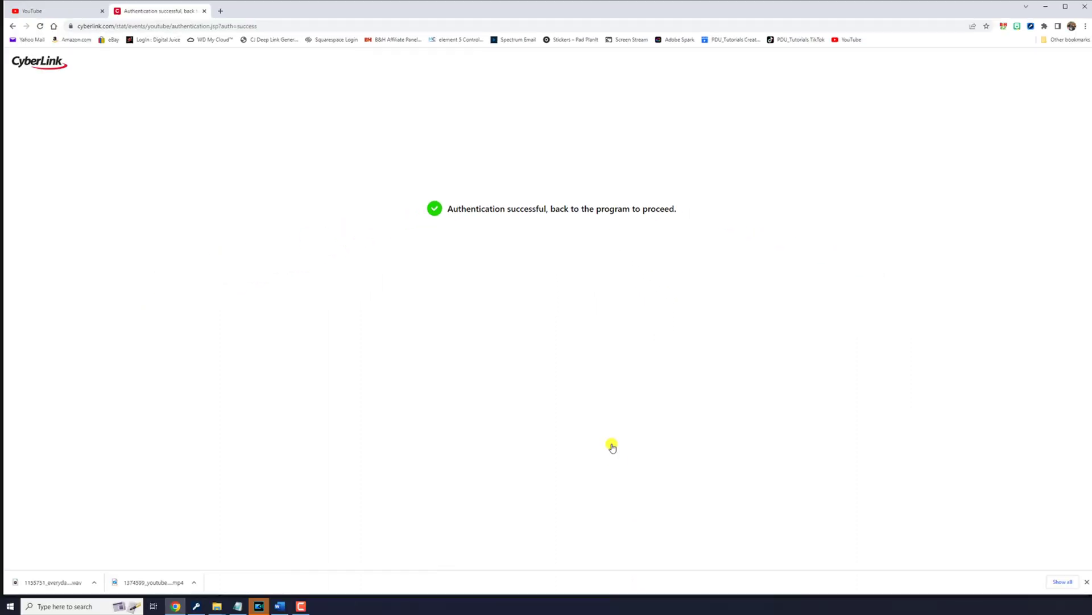
Close Chrome to return to PowerDirector's Sign in to YouTube dialog
left_click(1085, 6)
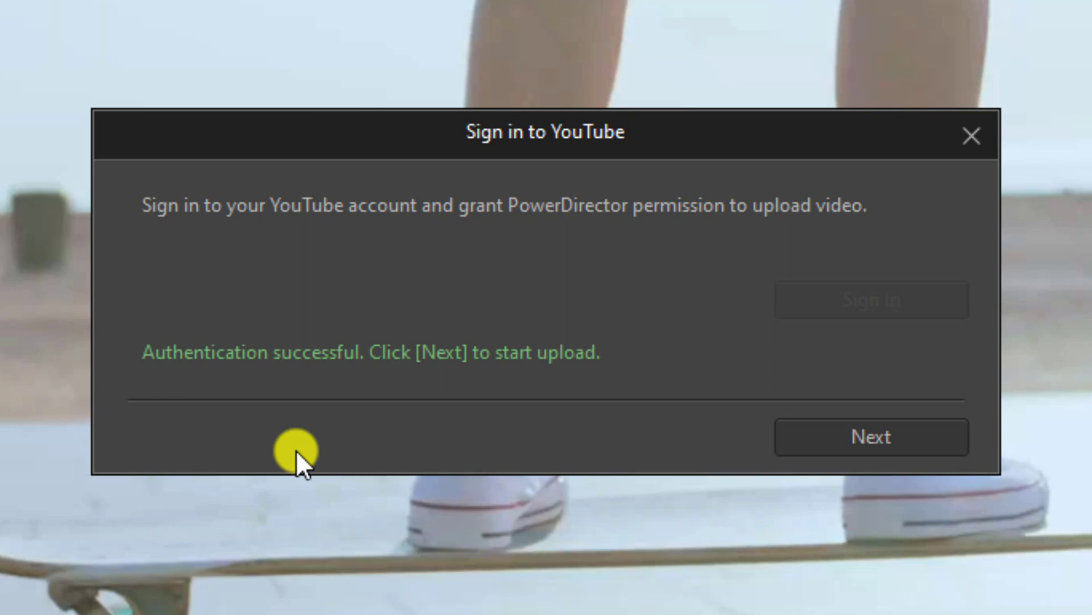
Continue from the sign-in dialog so the video renders and uploads to YouTube
left_click(827, 435)
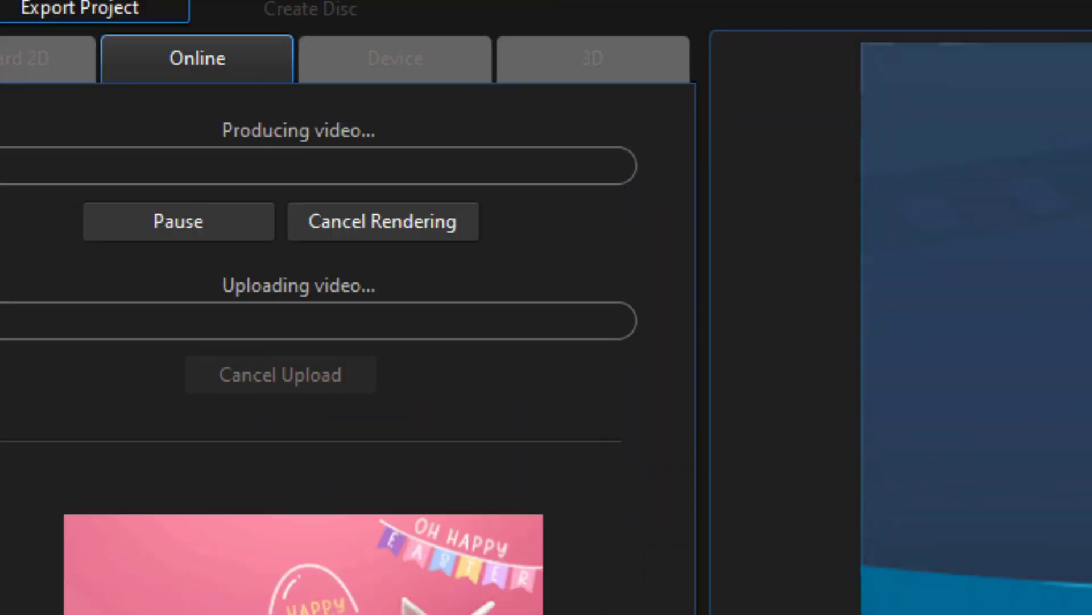